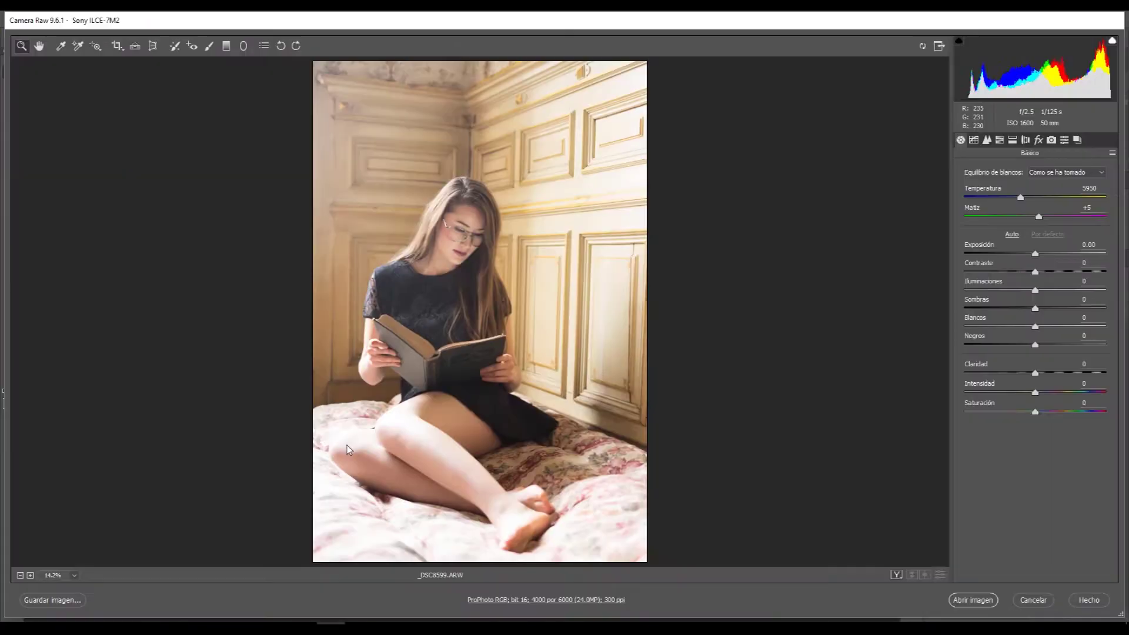
Set the Camera Raw Transform Scale to 103, alongside the Vertical -13 perspective correction.
{"action": "type", "text": "03"}
{"action": "key", "text": "Tab"}
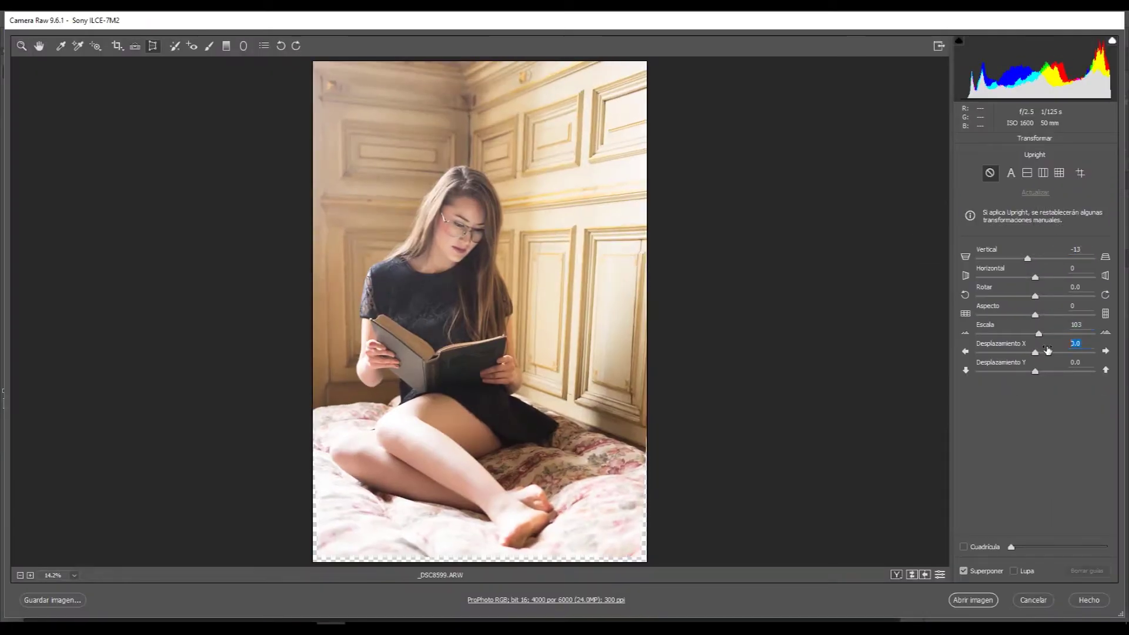
Enter offset values -1 and 3 and ease luminance noise reduction down to 24.
{"action": "type", "text": "-1"}
{"action": "key", "text": "Tab"}
{"action": "type", "text": "3"}
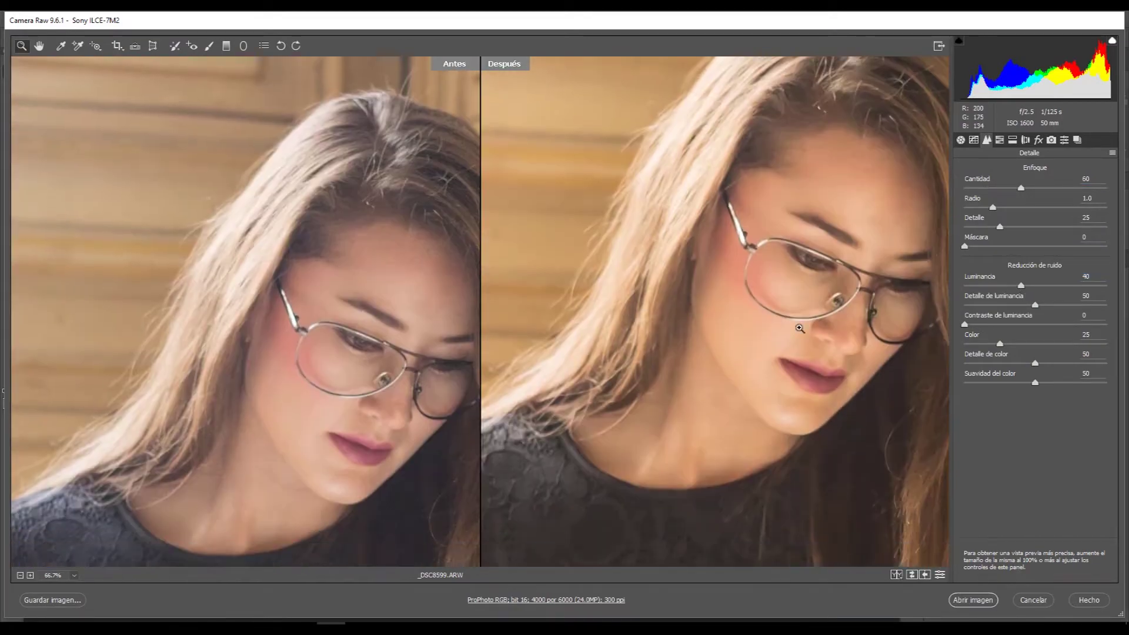
{"action": "mouse_move", "coordinate": [804, 325]}
{"action": "left_mouse_down"}
{"action": "mouse_move", "coordinate": [749, 330]}
{"action": "mouse_move", "coordinate": [755, 395]}
{"action": "left_mouse_up"}
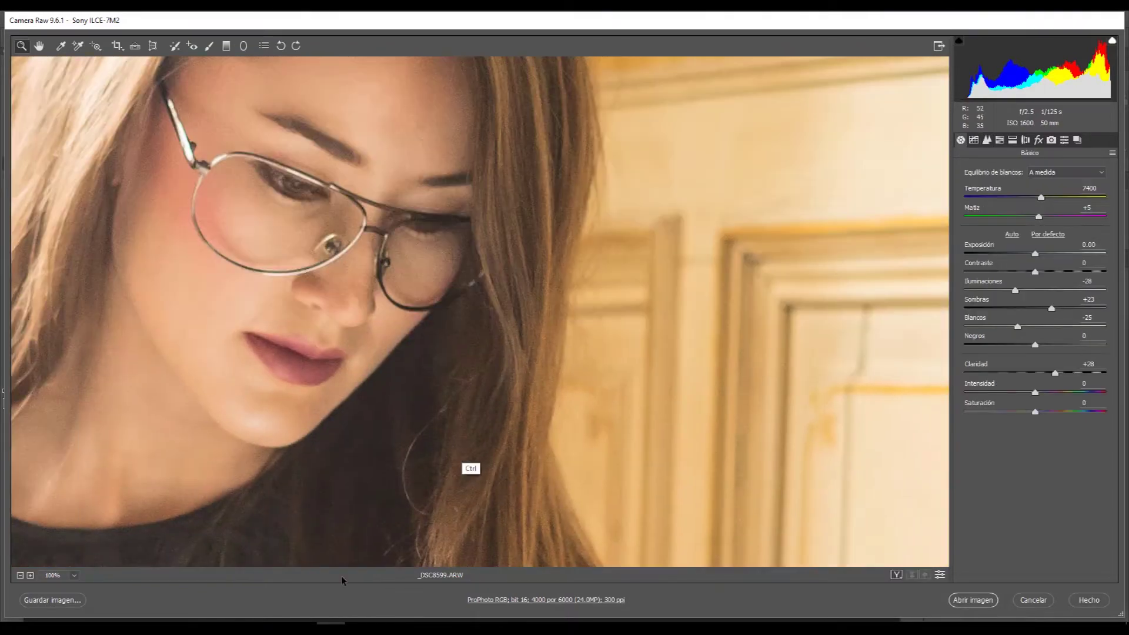
{"action": "key", "text": "ctrl+0"}
Draw a large radial filter over the upper left with exposure +1.35 and sharpness -100.
{"action": "key", "text": "j"}
{"action": "left_click", "coordinate": [1057, 229]}
{"action": "left_click_drag", "start_coordinate": [1036, 411], "coordinate": [974, 412]}
{"action": "left_click_drag", "start_coordinate": [229, 59], "coordinate": [483, 64]}
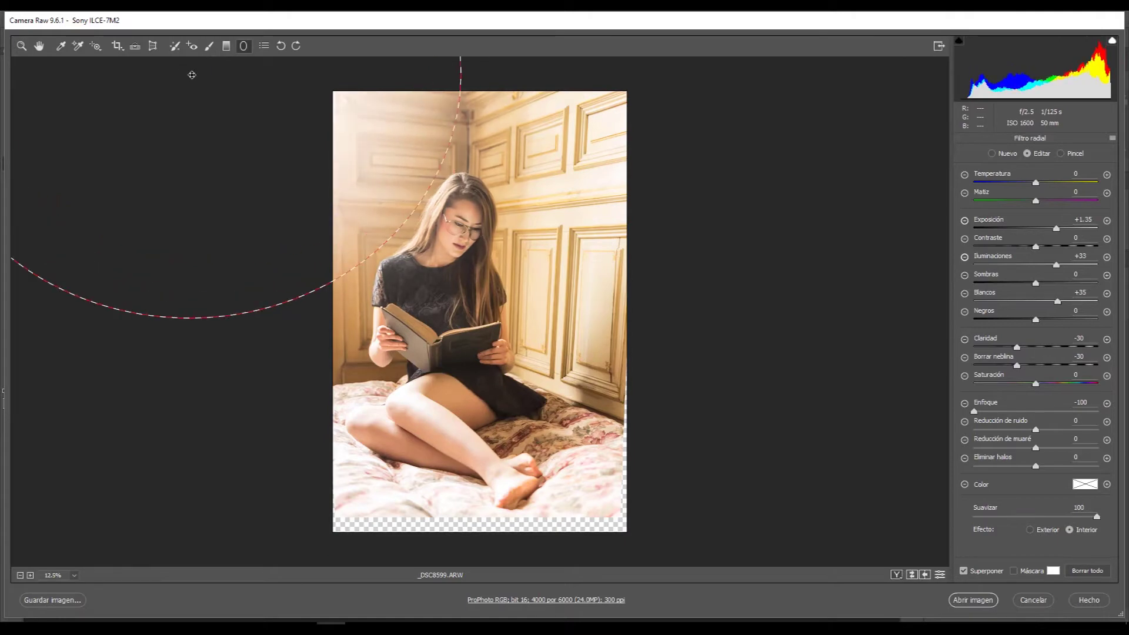
Add a bottom graduated filter with Highlights -62 and Whites -50, then open in Photoshop.
{"action": "key", "text": "g"}
{"action": "left_click_drag", "start_coordinate": [1005, 301], "coordinate": [970, 302]}
{"action": "left_click_drag", "start_coordinate": [493, 552], "coordinate": [493, 429]}
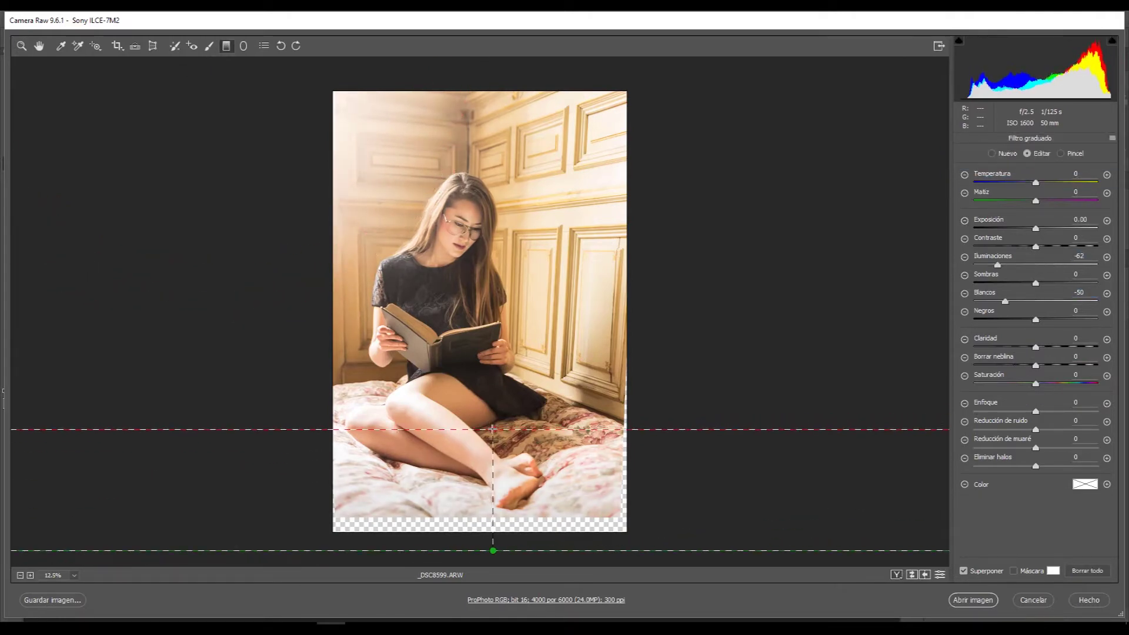
{"action": "left_click_drag", "start_coordinate": [998, 265], "coordinate": [963, 263]}
{"action": "left_click", "coordinate": [973, 599]}
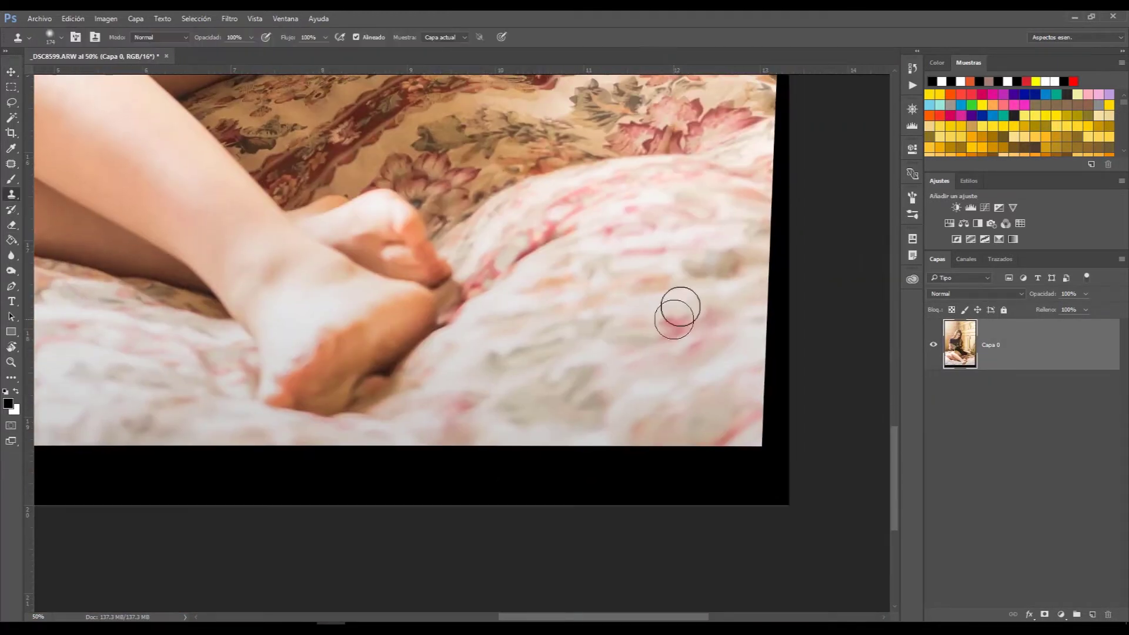
Clone bedspread texture over the bottom-right and right-edge black areas with a smaller brush.
{"action": "mouse_move", "coordinate": [745, 471]}
{"action": "left_mouse_down"}
{"action": "mouse_move", "coordinate": [743, 436]}
{"action": "mouse_move", "coordinate": [694, 459]}
{"action": "mouse_move", "coordinate": [529, 435]}
{"action": "mouse_move", "coordinate": [459, 446]}
{"action": "left_mouse_up"}
{"action": "key", "text": "ctrl+minus"}
{"action": "left_click_drag", "start_coordinate": [673, 413], "coordinate": [693, 320]}
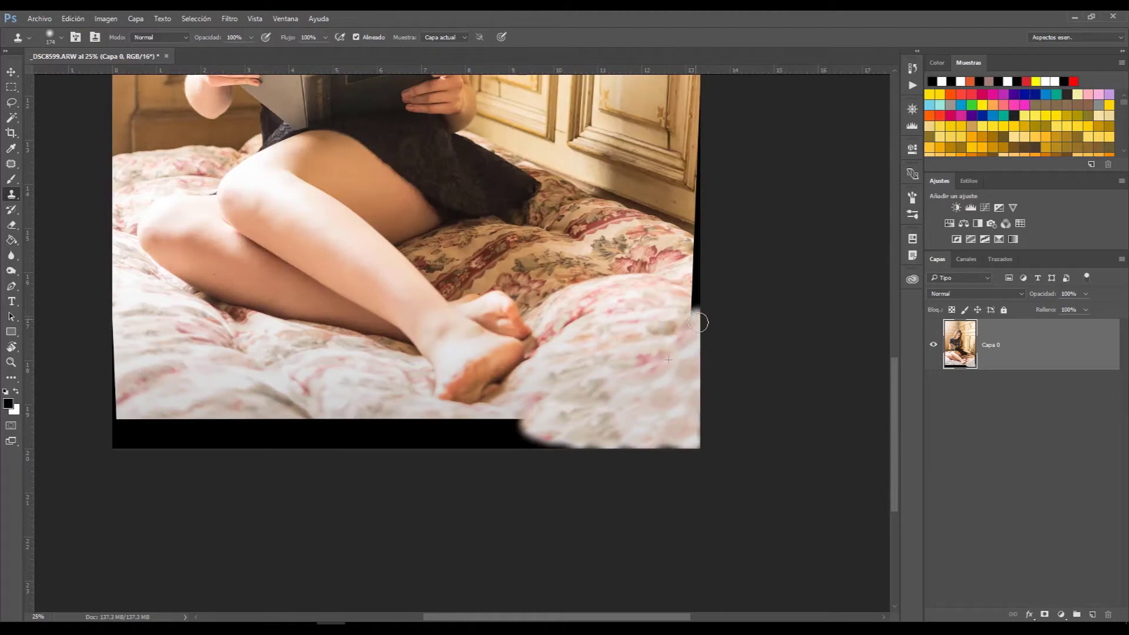
{"action": "right_click", "coordinate": [694, 256]}
{"action": "key", "text": "Return"}
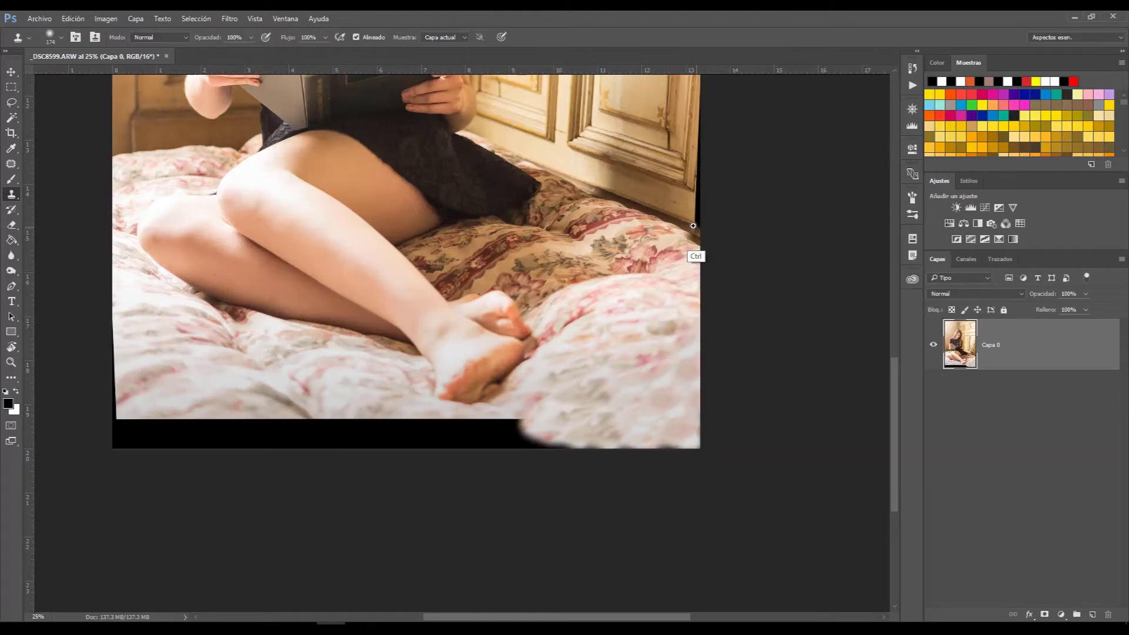
{"action": "scroll", "coordinate": [694, 251], "scroll_direction": "up", "scroll_amount": 1}
{"action": "right_click", "coordinate": [687, 240]}
{"action": "key", "text": "Return"}
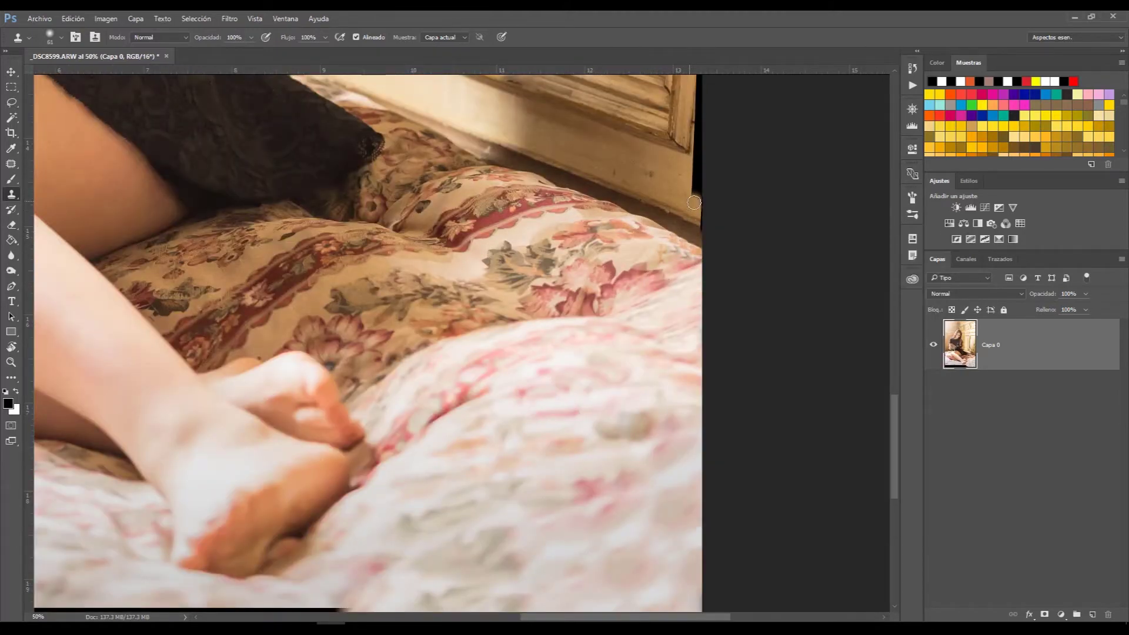
{"action": "scroll", "coordinate": [677, 229], "scroll_direction": "up", "scroll_amount": 2}
{"action": "scroll", "coordinate": [629, 259], "scroll_direction": "up", "scroll_amount": 2}
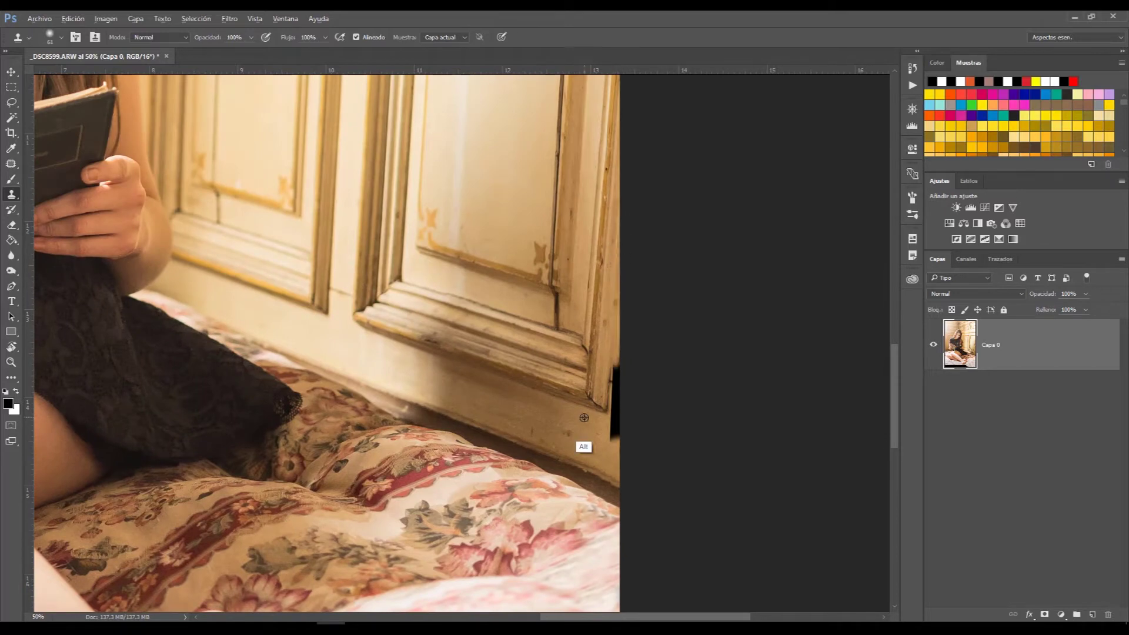
{"action": "scroll", "coordinate": [619, 396], "scroll_direction": "down", "scroll_amount": 1}
Clone bedspread over the bottom black strip with a 228 brush, then save as a PSD.
{"action": "right_click", "coordinate": [459, 344]}
{"action": "key", "text": "Return"}
{"action": "left_click", "coordinate": [461, 376]}
{"action": "left_click_drag", "start_coordinate": [423, 376], "coordinate": [652, 370]}
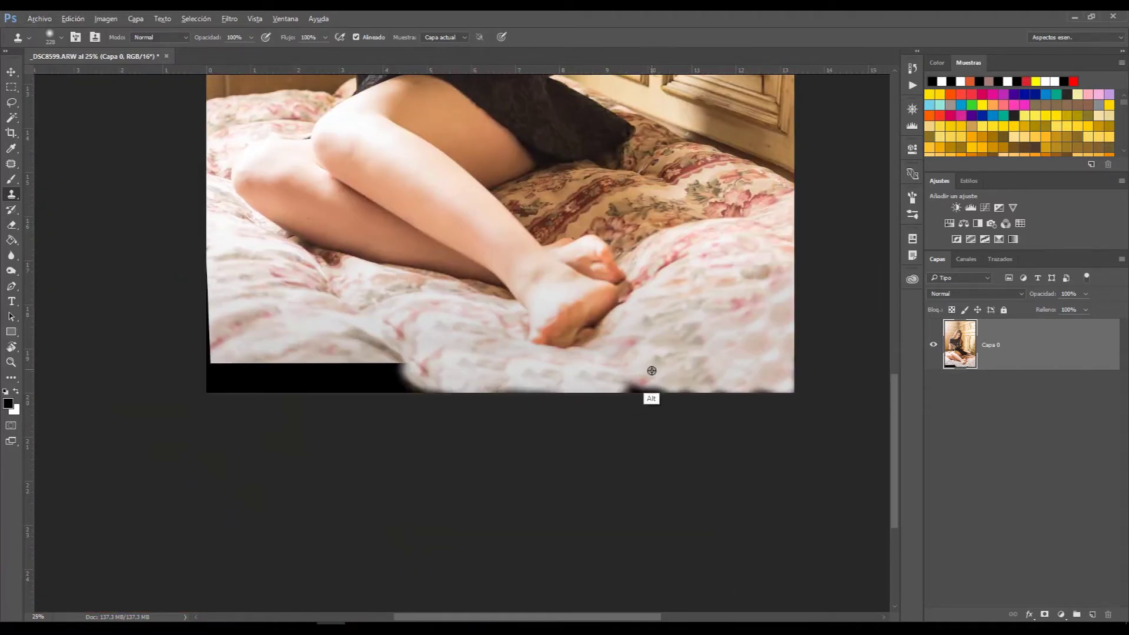
{"action": "left_click", "coordinate": [361, 355], "text": "alt"}
{"action": "mouse_move", "coordinate": [353, 372]}
{"action": "left_mouse_down"}
{"action": "mouse_move", "coordinate": [250, 363]}
{"action": "mouse_move", "coordinate": [222, 383]}
{"action": "mouse_move", "coordinate": [412, 382]}
{"action": "left_mouse_up"}
{"action": "mouse_move", "coordinate": [353, 232]}
{"action": "left_mouse_down"}
{"action": "mouse_move", "coordinate": [331, 522]}
{"action": "mouse_move", "coordinate": [347, 411]}
{"action": "left_mouse_up"}
{"action": "key", "text": "ctrl+shift+s"}
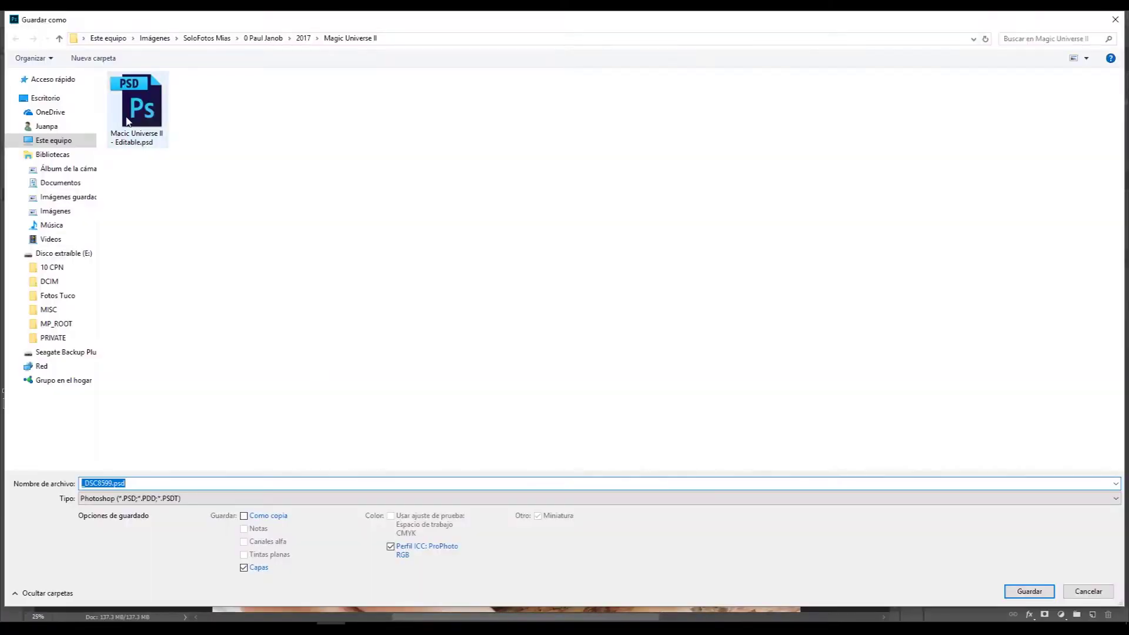
{"action": "key", "text": "Return"}
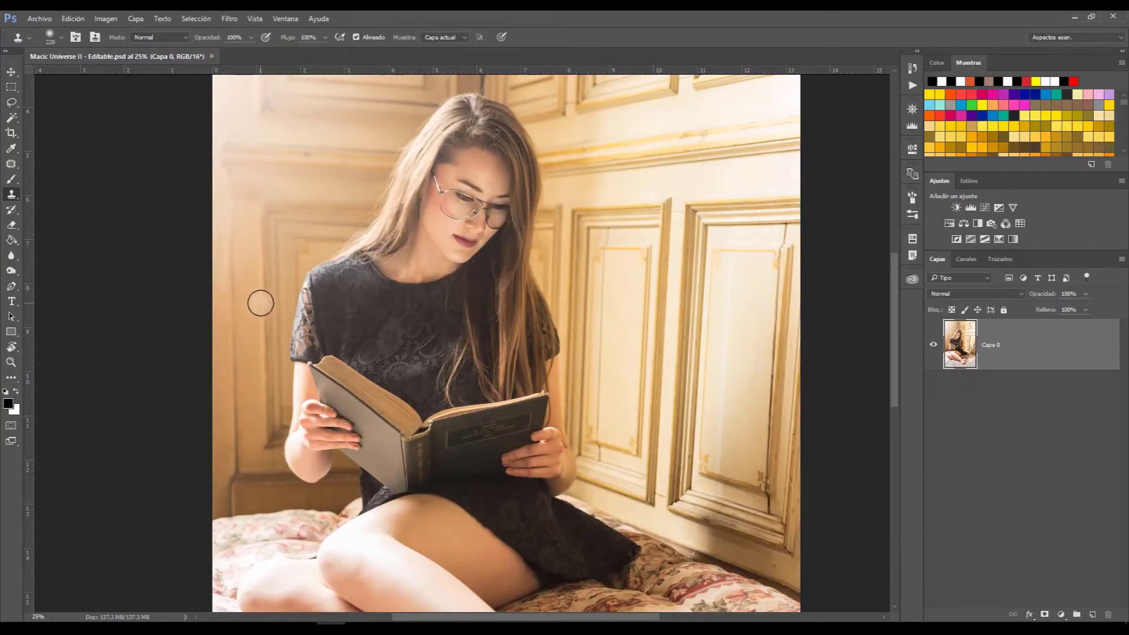
Run the Frequency Separation action and lasso the thigh and leg skin for smoothing.
{"action": "key", "text": "F2"}
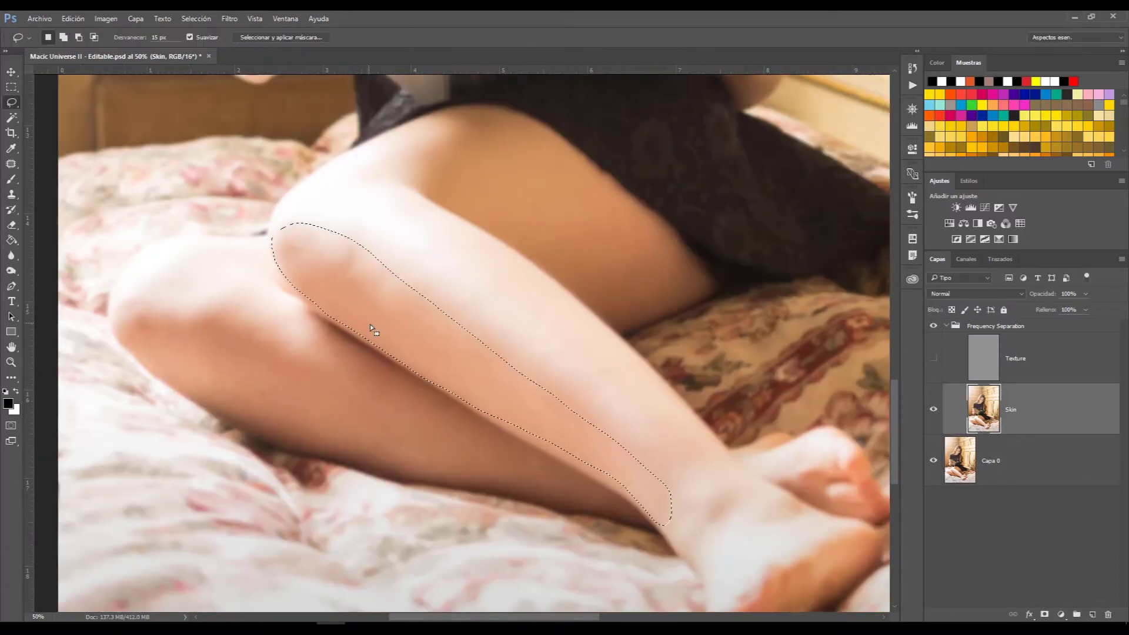
{"action": "left_click_drag", "start_coordinate": [538, 440], "coordinate": [284, 224]}
{"action": "left_click_drag", "start_coordinate": [112, 304], "coordinate": [510, 442]}
{"action": "left_click_drag", "start_coordinate": [259, 238], "coordinate": [163, 246]}
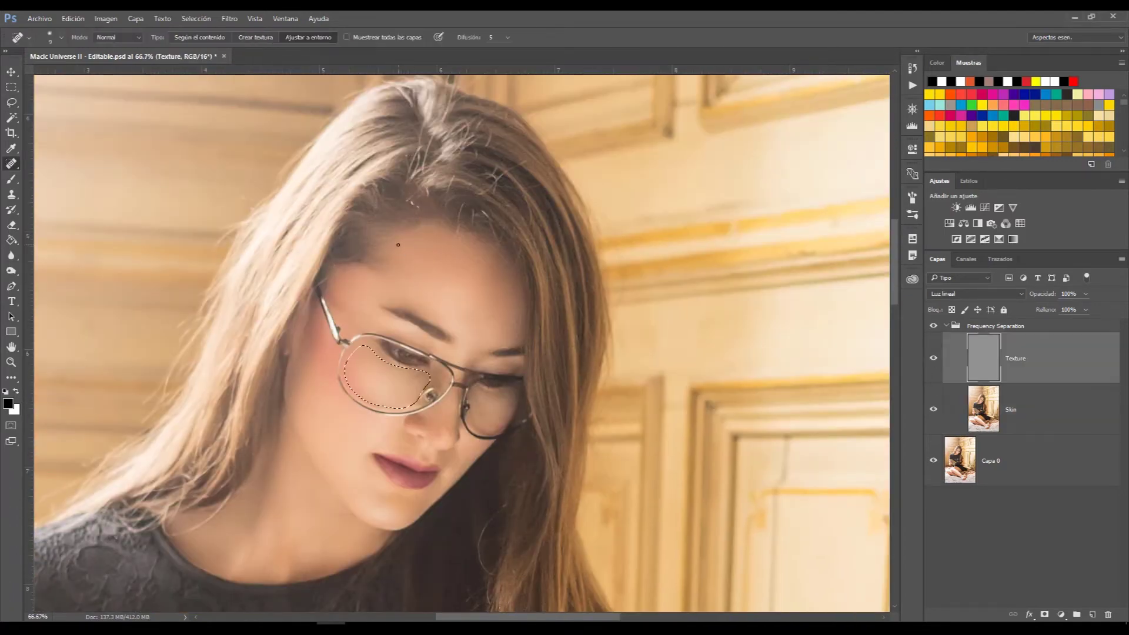
Save the retouching progress and begin patching skin areas with the Patch tool.
{"action": "key", "text": "ctrl+s"}
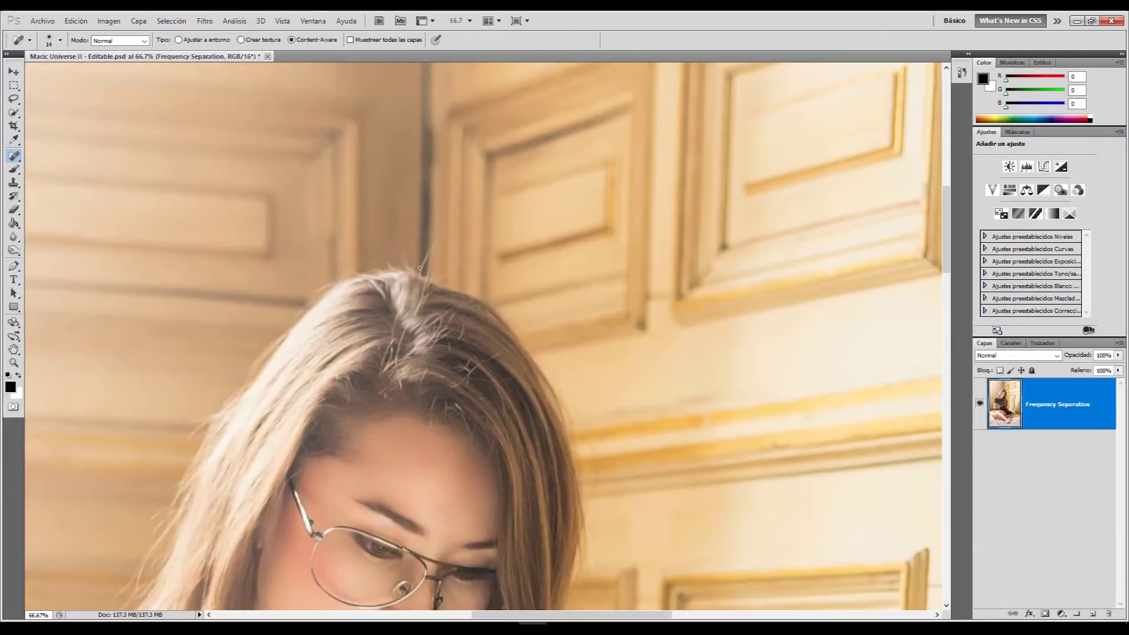
{"action": "key", "text": "shift+j"}
{"action": "key", "text": "shift+j"}
{"action": "key", "text": "shift+j"}
{"action": "key", "text": "shift+j"}
{"action": "scroll", "coordinate": [434, 423], "scroll_direction": "down", "scroll_amount": 5}
{"action": "scroll", "coordinate": [403, 327], "scroll_direction": "down", "scroll_amount": 3}
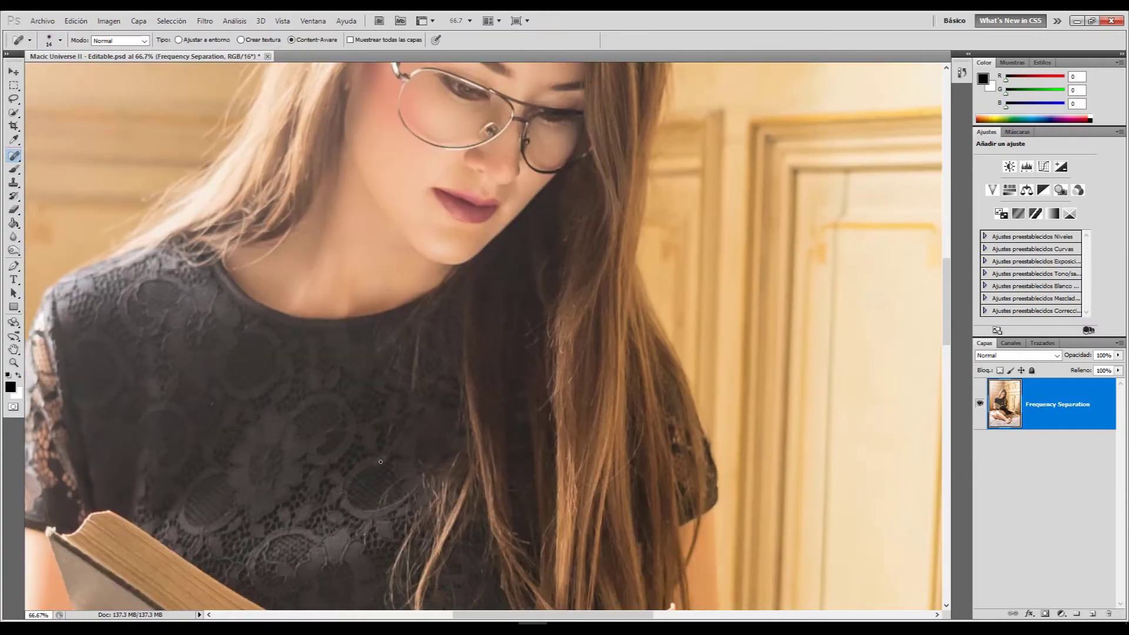
{"action": "scroll", "coordinate": [403, 327], "scroll_direction": "down", "scroll_amount": 5}
{"action": "scroll", "coordinate": [76, 312], "scroll_direction": "down", "scroll_amount": 5}
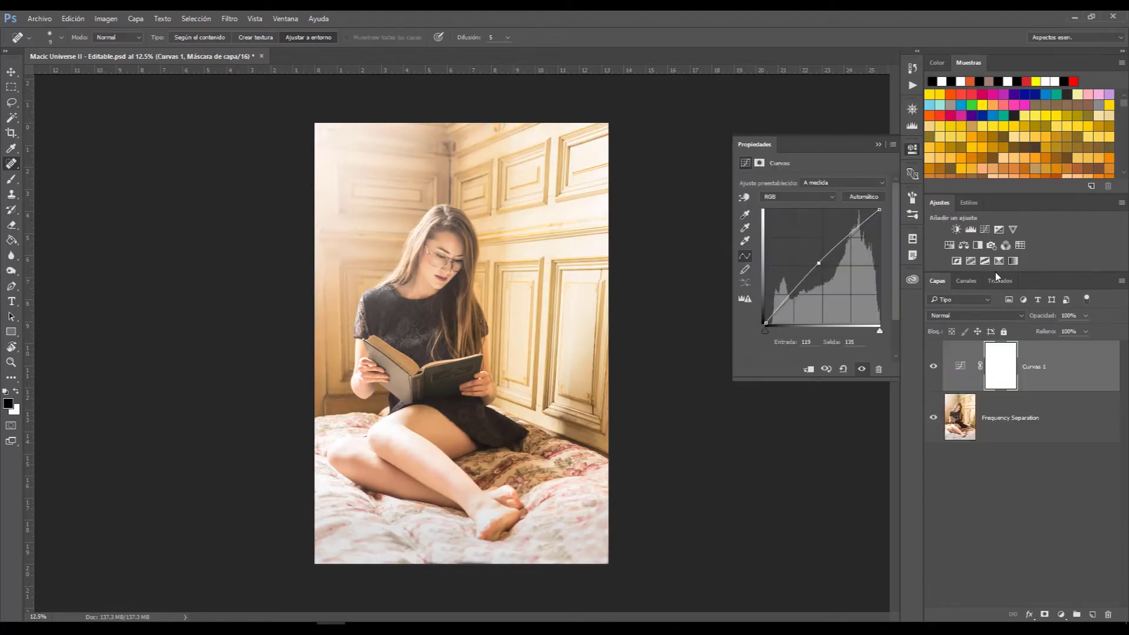
Pull Curves 2 down in Luminosity mode, invert both masks to black, and ready a white brush.
{"action": "left_click_drag", "start_coordinate": [821, 262], "coordinate": [826, 278]}
{"action": "left_click", "coordinate": [976, 316]}
{"action": "left_click", "coordinate": [977, 550]}
{"action": "key", "text": "ctrl+i"}
{"action": "key", "text": "x"}
{"action": "key", "text": "ctrl+plus"}
{"action": "key", "text": "ctrl+plus"}
{"action": "key", "text": "b"}
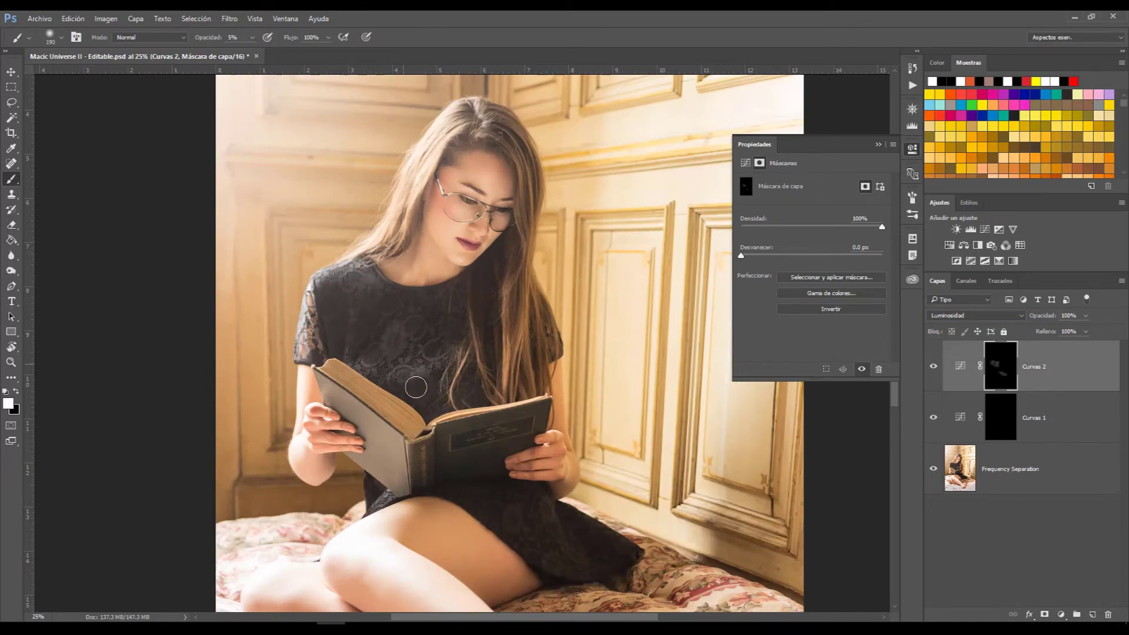
Zoom into the portrait, target the brightening Curves 1 mask and shrink the brush.
{"action": "key", "text": "ctrl+plus"}
{"action": "scroll", "coordinate": [504, 426], "scroll_direction": "down", "scroll_amount": 5}
{"action": "scroll", "coordinate": [385, 311], "scroll_direction": "up", "scroll_amount": 5}
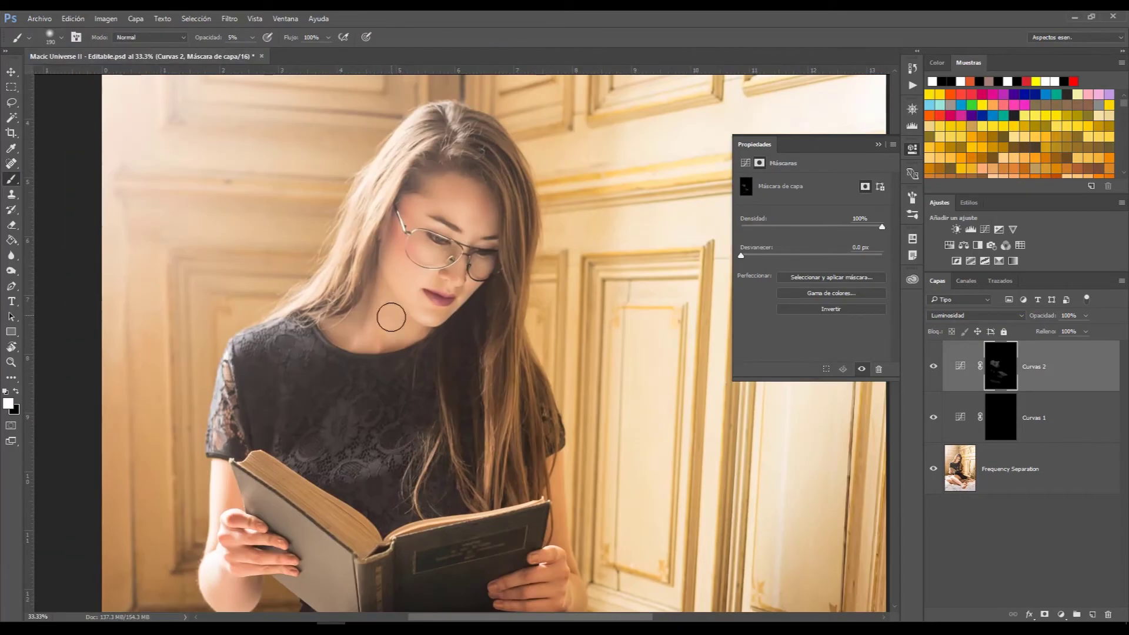
{"action": "scroll", "coordinate": [443, 489], "scroll_direction": "down", "scroll_amount": 5}
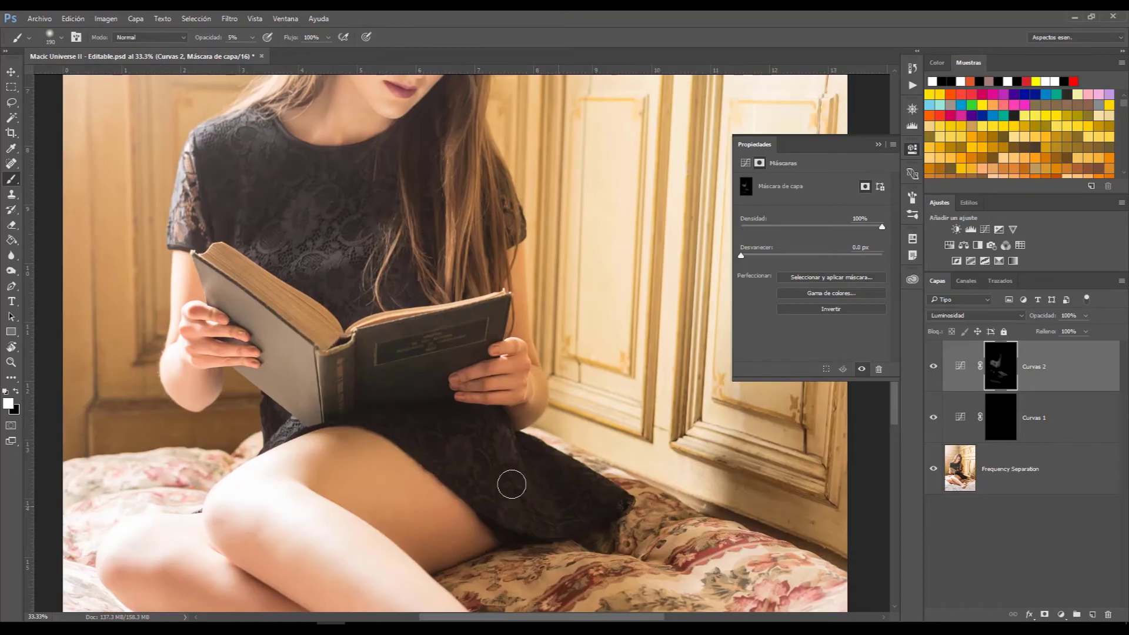
{"action": "key", "text": "alt+bracketleft"}
{"action": "scroll", "coordinate": [320, 466], "scroll_direction": "up", "scroll_amount": 5}
{"action": "right_click", "coordinate": [502, 372]}
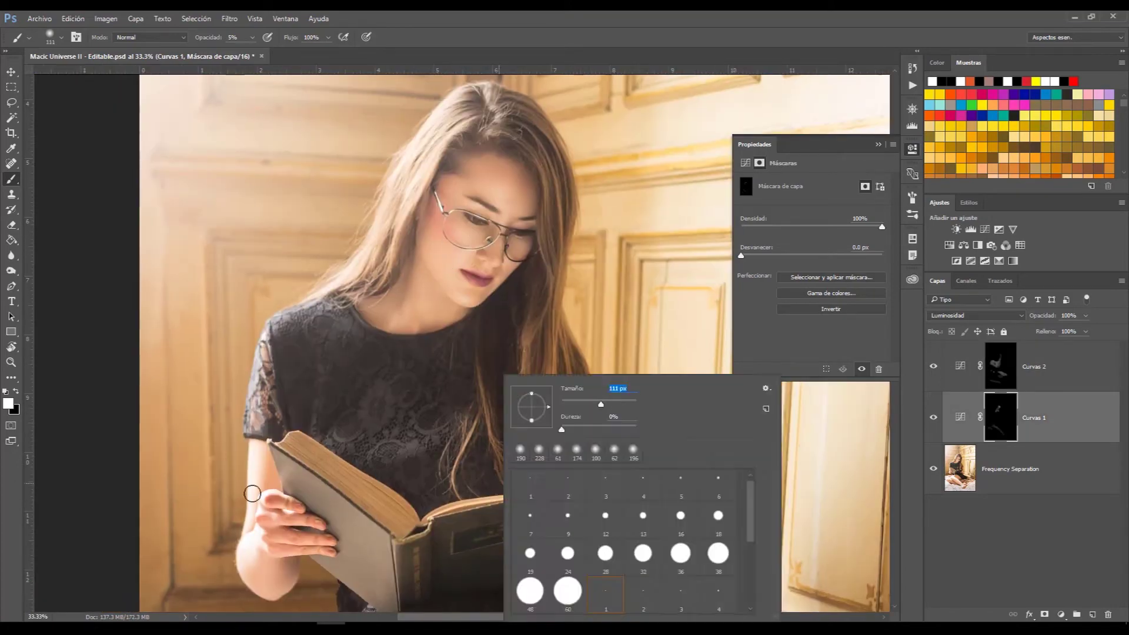
{"action": "key", "text": "ctrl+shift+alt+e"}
Compare with a curve layer toggled off and stamp the visible image into a merged layer.
{"action": "key", "text": "ctrl+minus"}
{"action": "scroll", "coordinate": [695, 470], "scroll_direction": "down", "scroll_amount": 5}
{"action": "scroll", "coordinate": [696, 471], "scroll_direction": "up", "scroll_amount": 5}
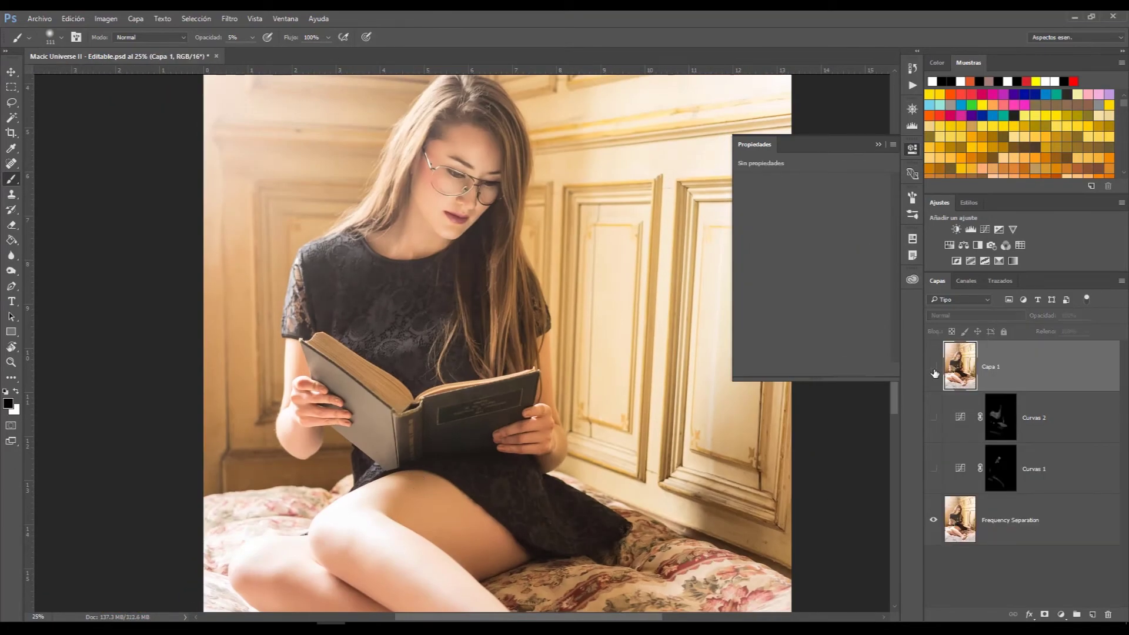
{"action": "key", "text": "ctrl+alt+z"}
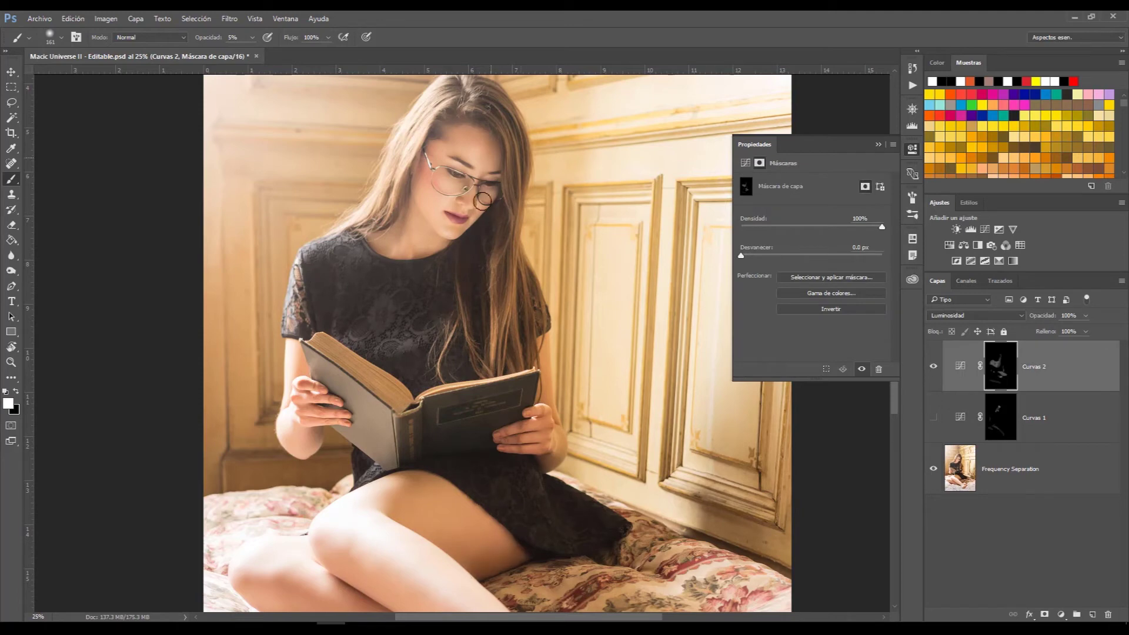
{"action": "scroll", "coordinate": [507, 317], "scroll_direction": "down", "scroll_amount": 5}
{"action": "key", "text": "ctrl+minus"}
{"action": "left_click", "coordinate": [934, 365]}
{"action": "key", "text": "ctrl+shift+alt+e"}
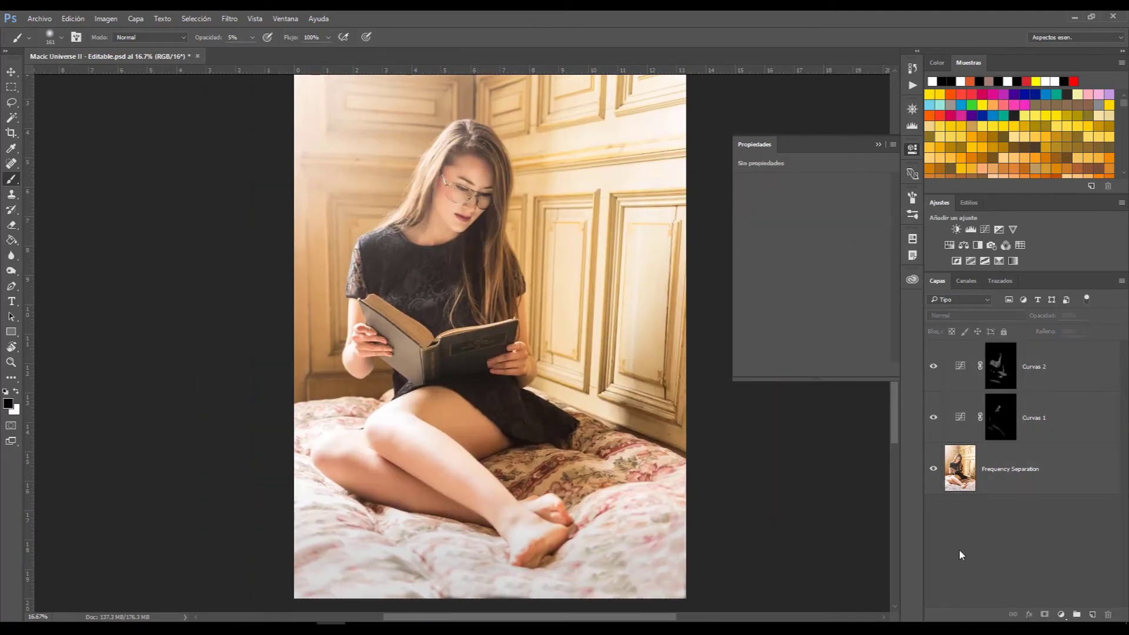
Apply a Magic Bullet PhotoLooks look and add a Selective Color layer tinting the whites.
{"action": "left_click", "coordinate": [230, 18]}
{"action": "left_click", "coordinate": [189, 268]}
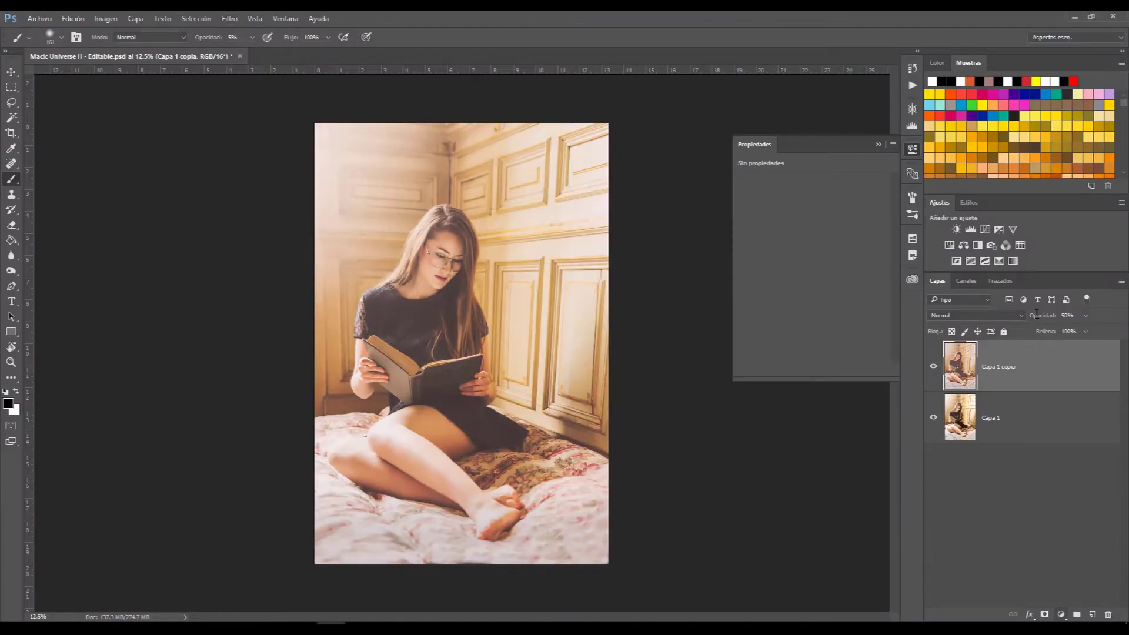
{"action": "left_click", "coordinate": [1061, 614]}
{"action": "left_click", "coordinate": [1035, 606]}
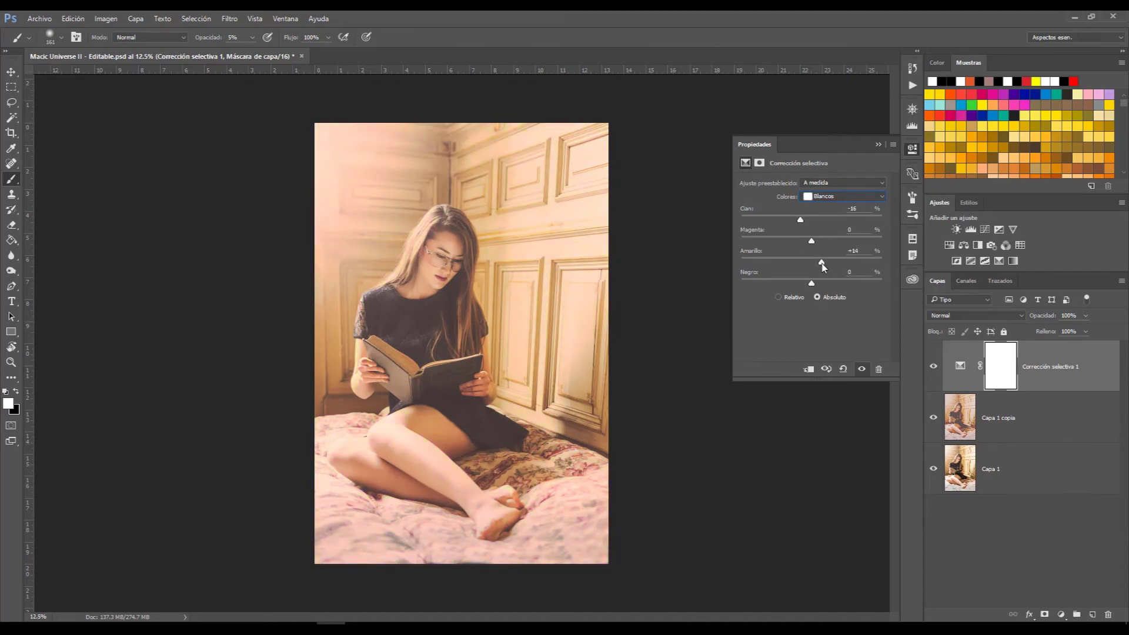
Stamp the warm-toned result into a merged layer, invert it, and set it to Luz intensa.
{"action": "key", "text": "ctrl+alt+shift+e"}
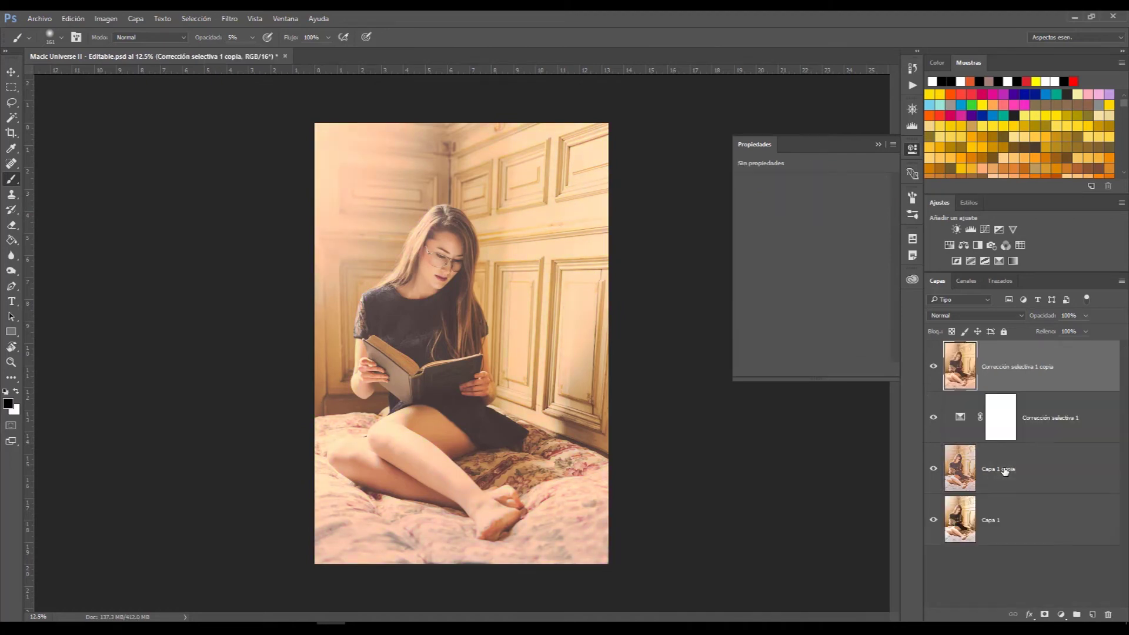
{"action": "key", "text": "ctrl+i"}
{"action": "key", "text": "shift+alt+v"}
{"action": "left_click", "coordinate": [230, 19]}
{"action": "mouse_move", "coordinate": [246, 148]}
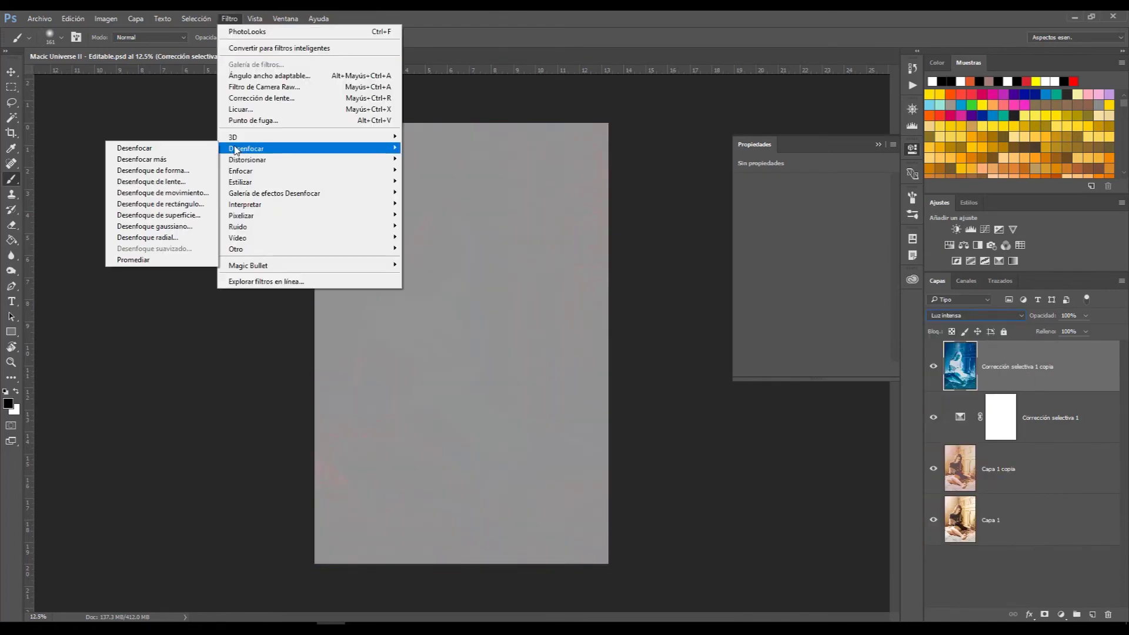
Surface-blur the inverted layer, stamp a Luz suave layer, duplicate it, and hide the helper layers.
{"action": "left_click", "coordinate": [193, 215]}
{"action": "left_click", "coordinate": [623, 166]}
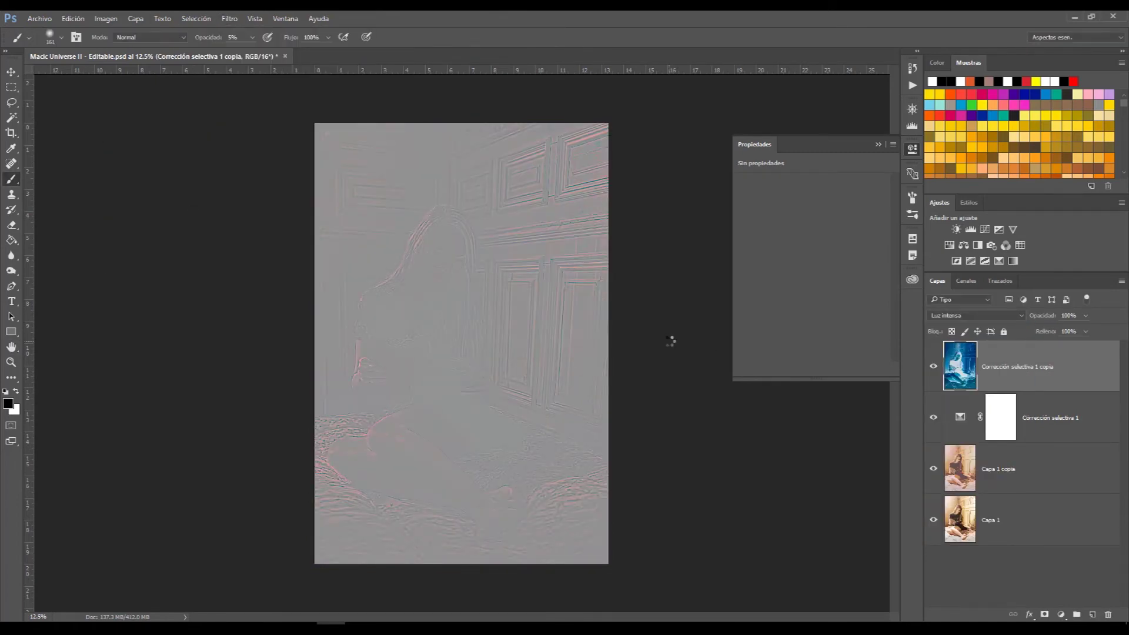
{"action": "key", "text": "ctrl+shift+alt+e"}
{"action": "key", "text": "shift+alt+f"}
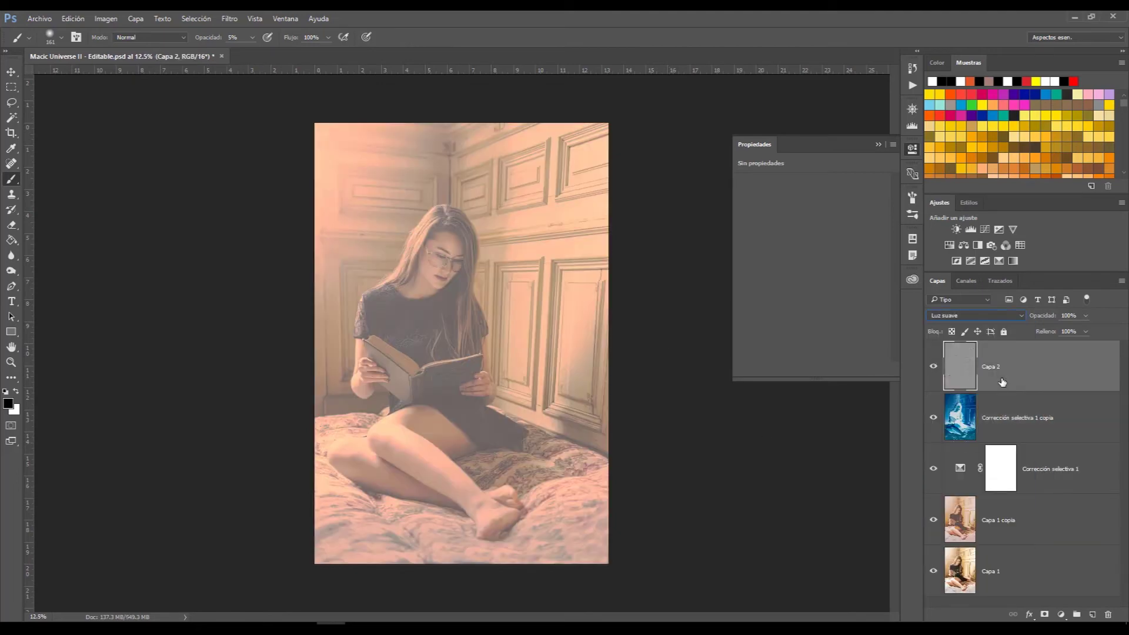
{"action": "scroll", "coordinate": [492, 328], "scroll_direction": "up", "scroll_amount": 1}
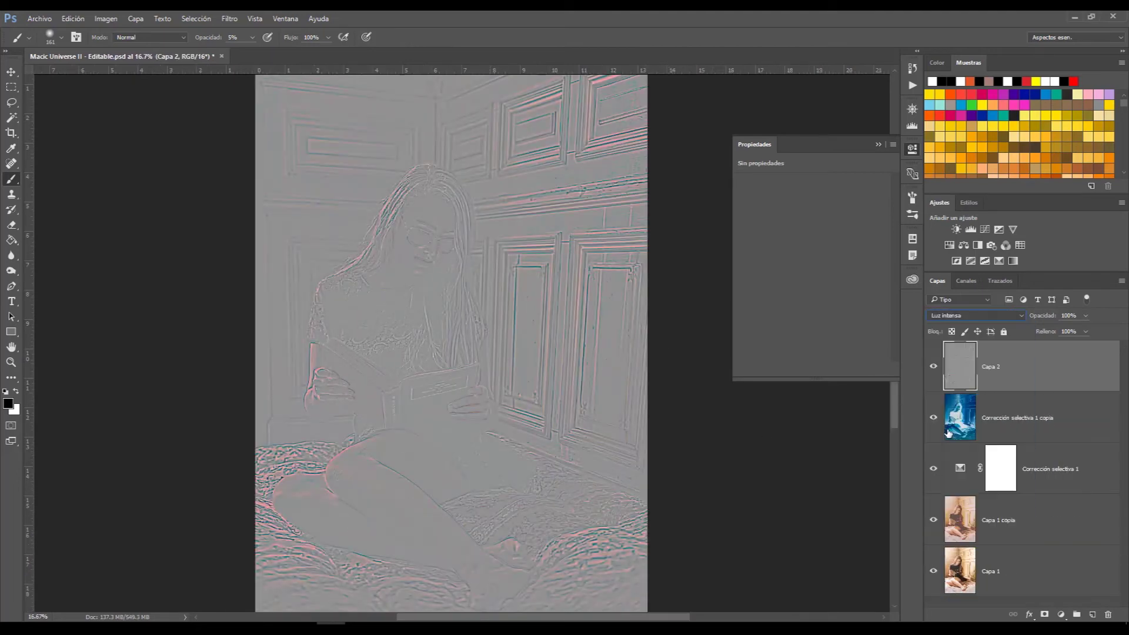
{"action": "key", "text": "ctrl+j"}
{"action": "left_click_drag", "start_coordinate": [933, 468], "coordinate": [933, 367]}
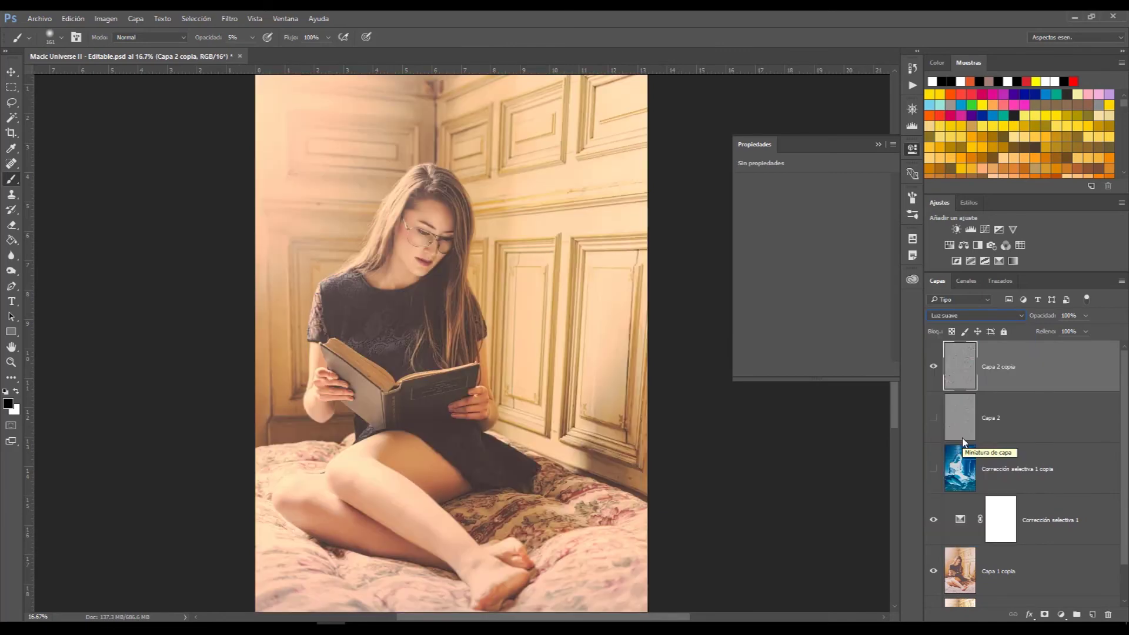